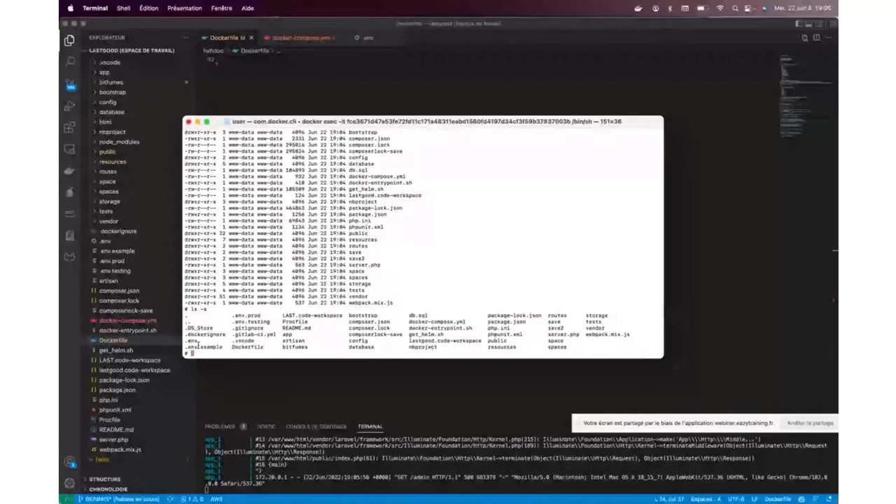
# Step: Print the .env file in the container shell with cat .env and review its APP_KEY, APP_URL and remaining settings
pyautogui.write('vi')
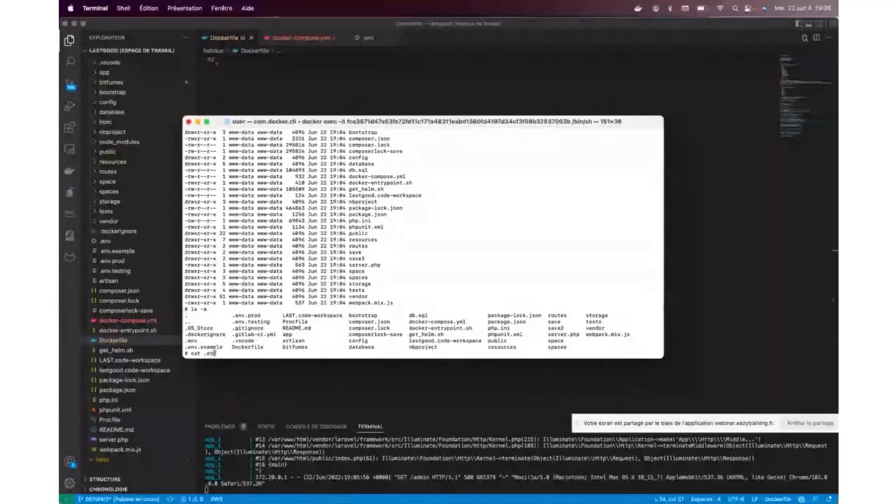
pyautogui.write('v')
pyautogui.press('Return')
pyautogui.scroll(1, 248, 208)
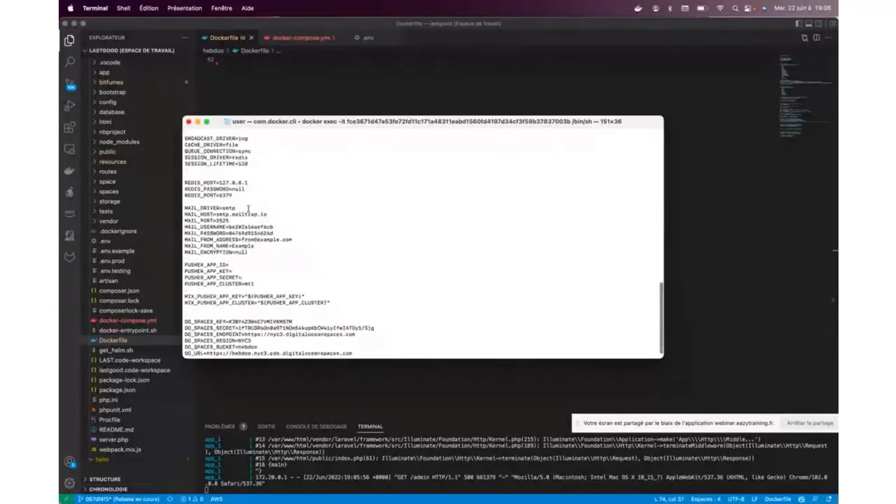
pyautogui.scroll(3, 248, 208)
pyautogui.scroll(1, 234, 196)
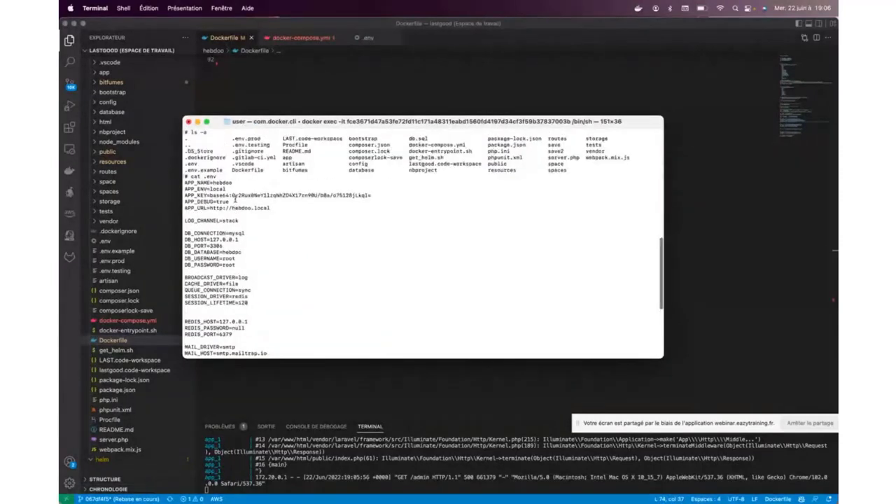
pyautogui.moveTo(207, 196)
pyautogui.mouseDown()
pyautogui.moveTo(385, 194)
pyautogui.moveTo(206, 193)
pyautogui.mouseUp()
pyautogui.click(285, 208)
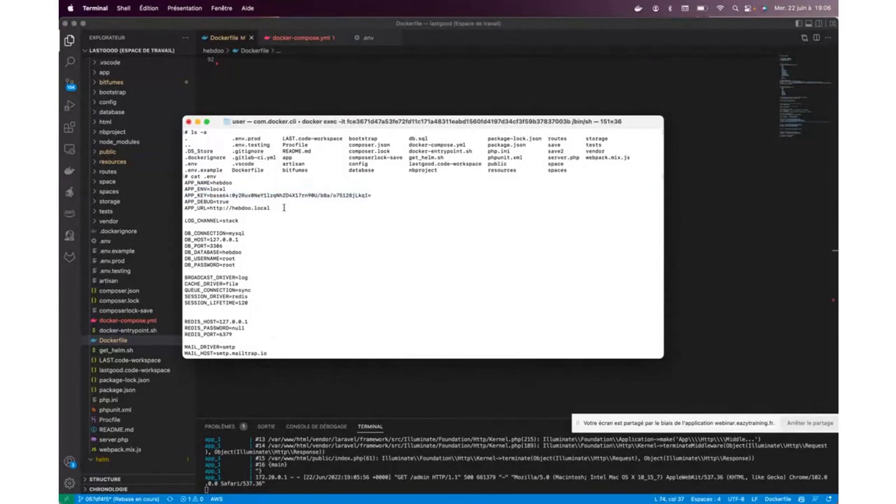
pyautogui.moveTo(284, 208); pyautogui.dragTo(302, 228)
pyautogui.scroll(-5, 346, 184)
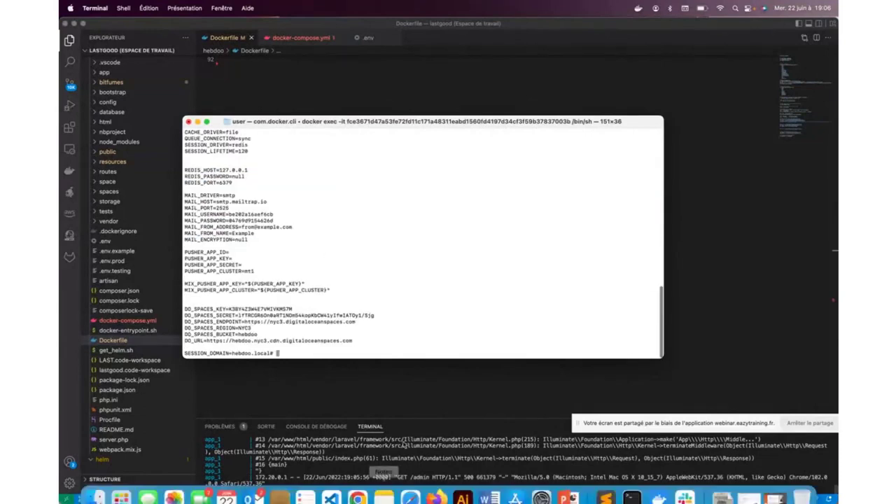
# Step: Switch to Chrome and reload the application page at localhost:8081
pyautogui.click(420, 459)
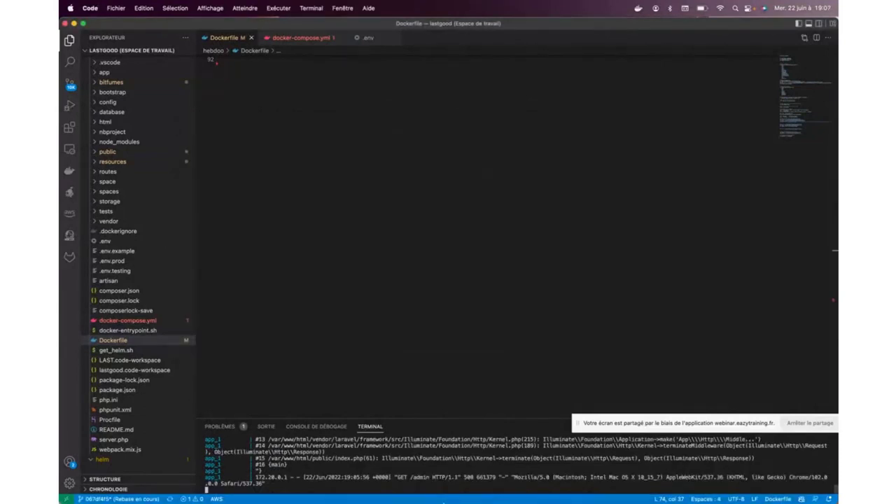
pyautogui.click(358, 484)
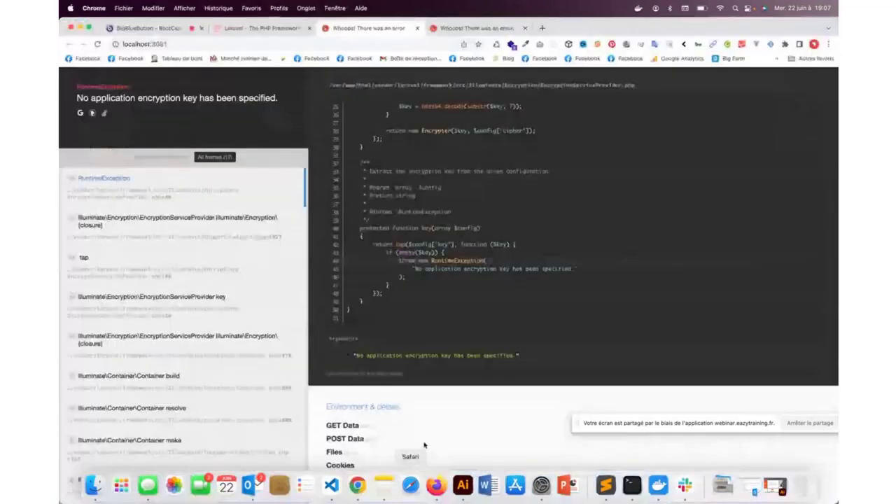
pyautogui.click(98, 45)
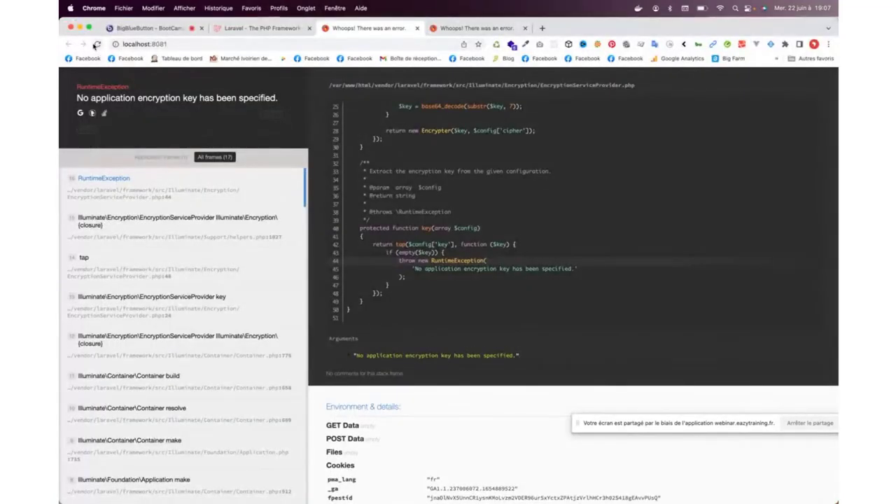
# Step: Copy the localhost:8081 address, load it in a new Firefox tab and reload the page
pyautogui.click(193, 44)
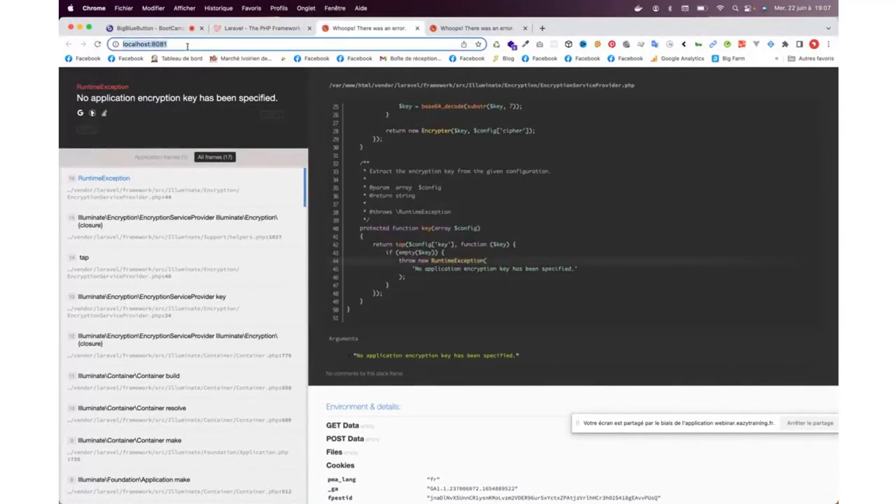
pyautogui.press('super+c')
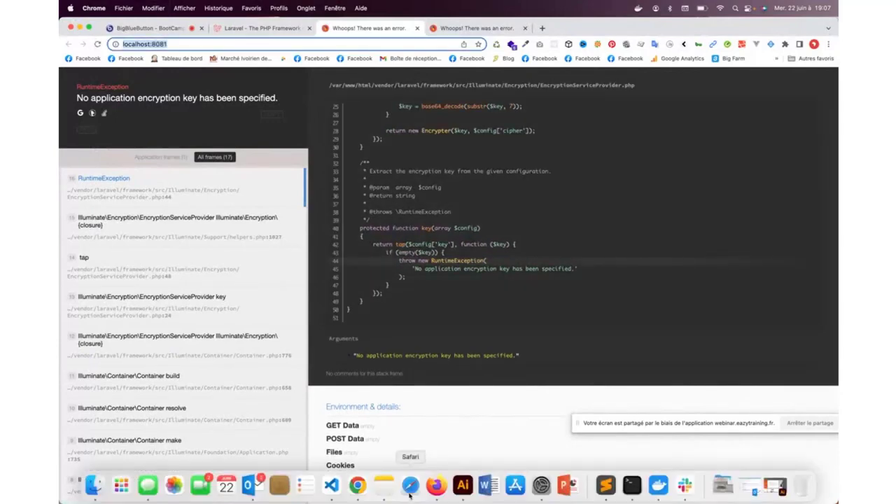
pyautogui.click(436, 485)
pyautogui.click(563, 27)
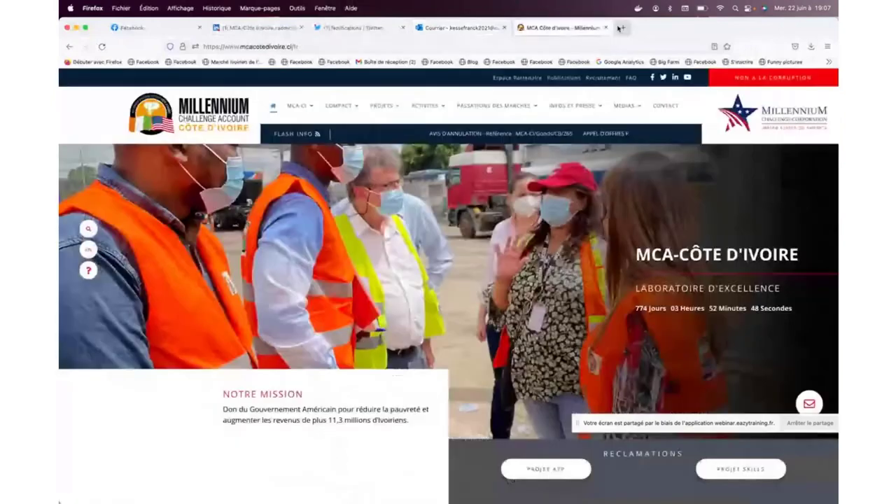
pyautogui.press('super+t')
pyautogui.press('super+v')
pyautogui.press('Return')
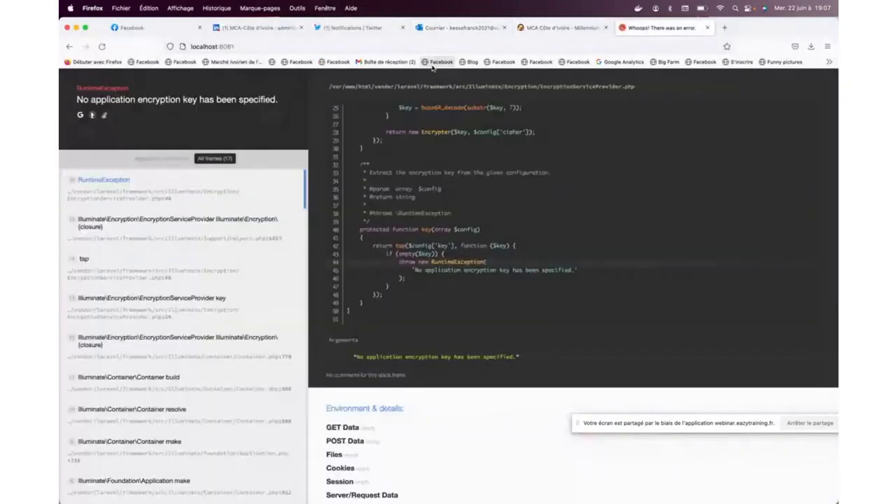
pyautogui.click(101, 46)
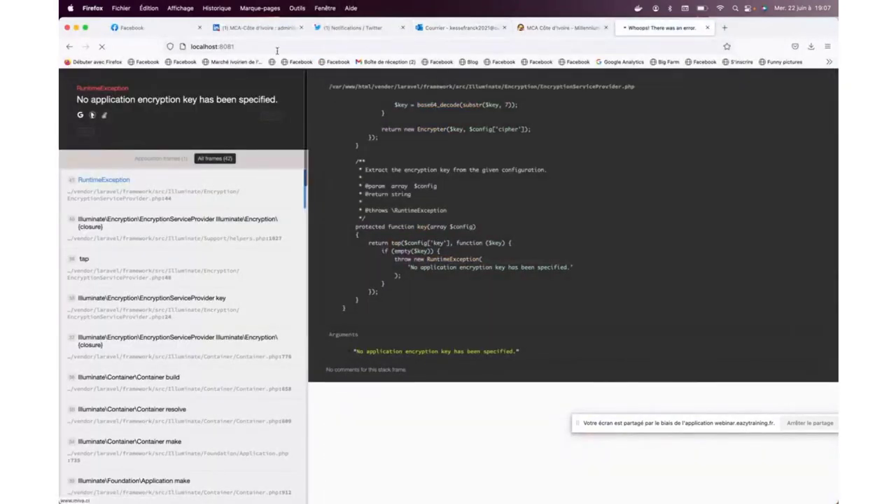
# Step: Open the Docker Desktop dashboard and launch the hebdoo_app_1 container's page in the browser
pyautogui.click(638, 9)
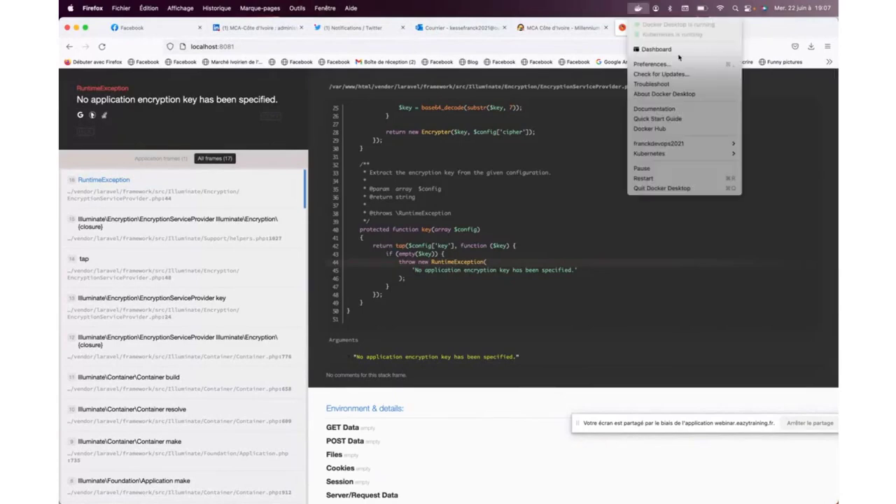
pyautogui.click(655, 49)
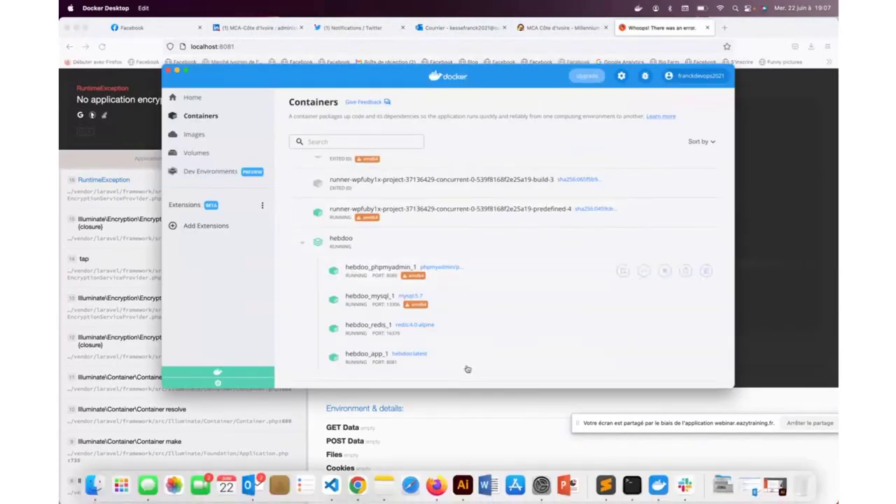
pyautogui.moveTo(394, 362)
pyautogui.click(623, 358)
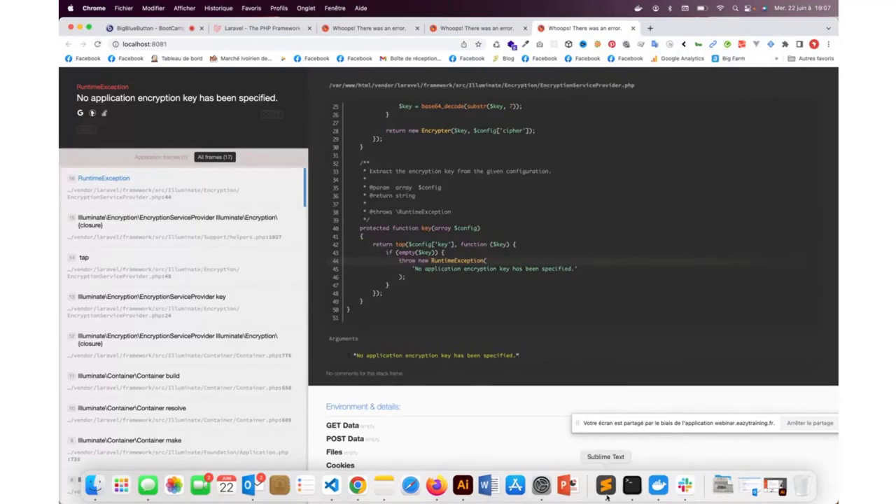
# Step: Return to Docker Desktop, stop the hebdoo container group and start it again
pyautogui.click(658, 490)
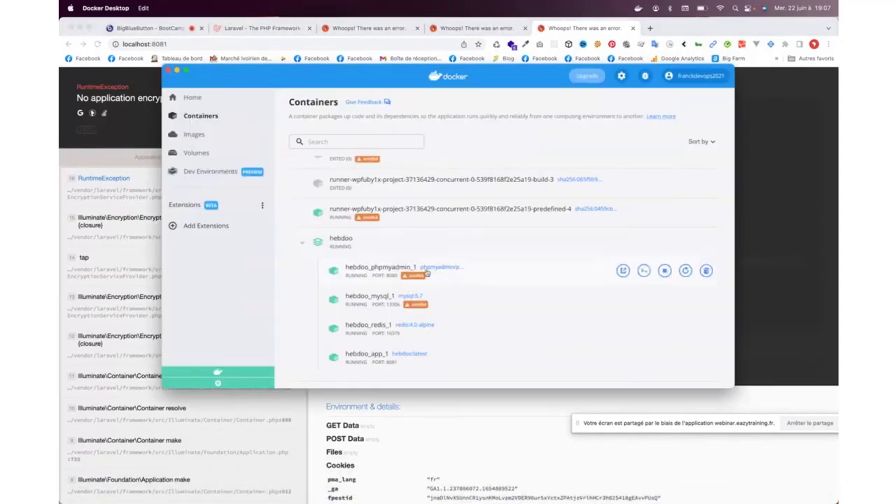
pyautogui.moveTo(678, 241)
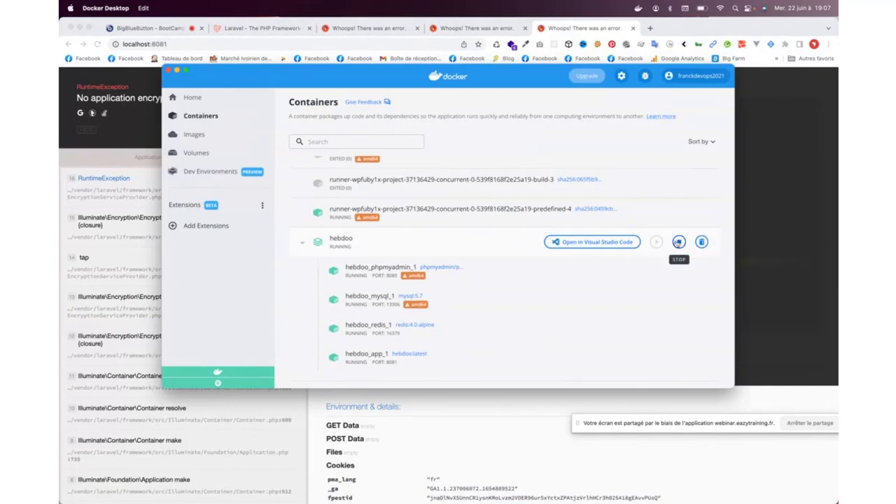
pyautogui.click(679, 241)
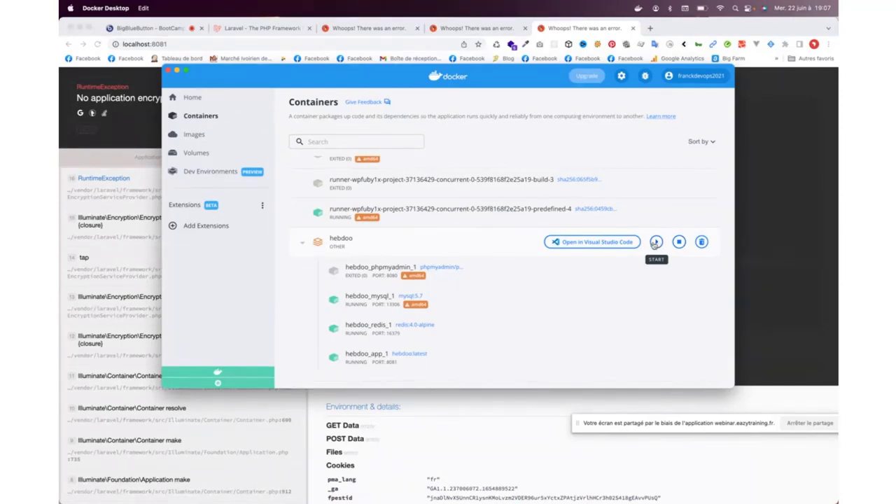
pyautogui.click(655, 242)
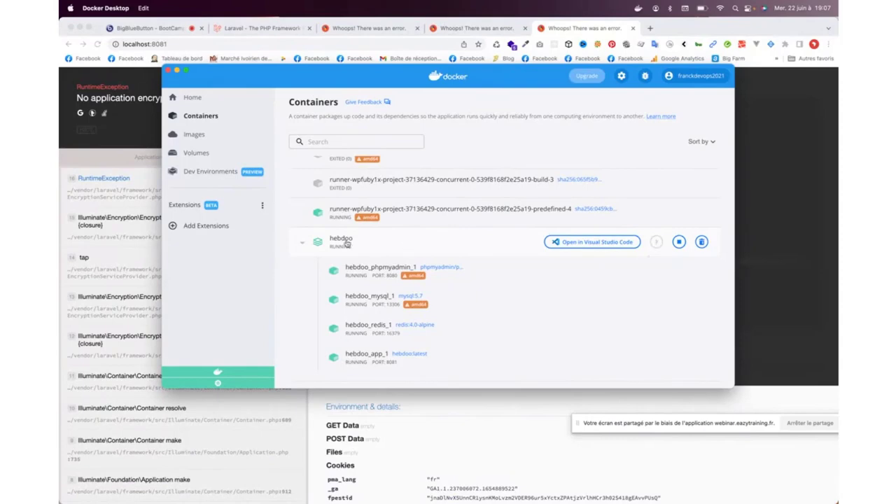
pyautogui.click(640, 242)
pyautogui.click(383, 242)
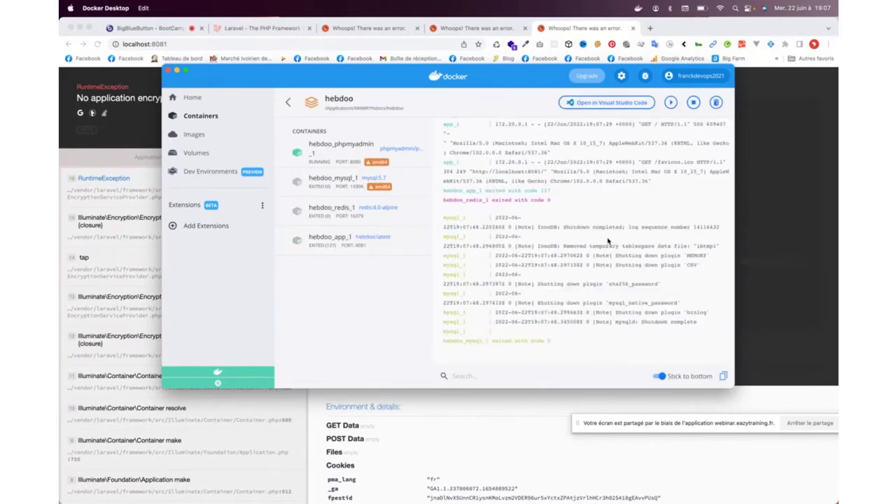
pyautogui.click(200, 117)
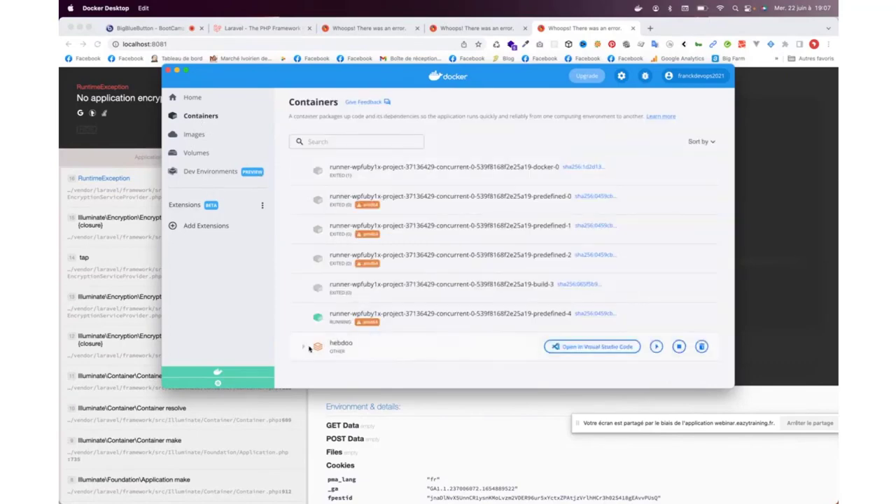
pyautogui.click(655, 347)
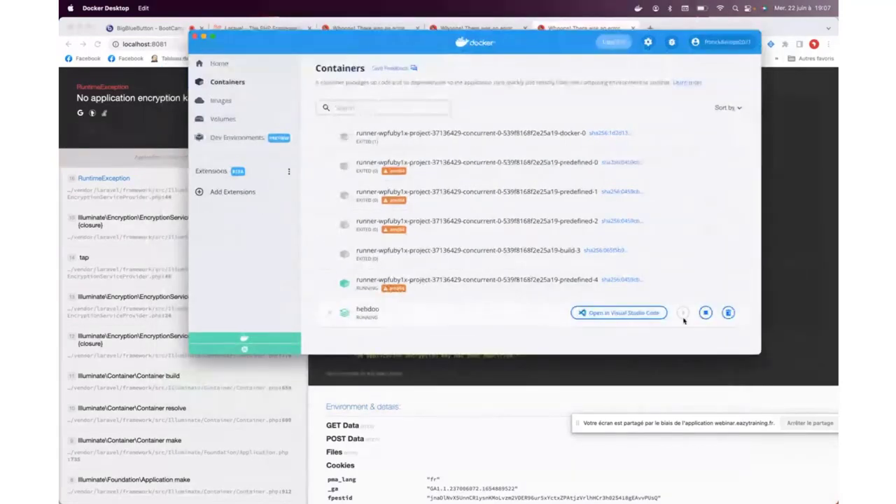
# Step: Expand the hebdoo group, open hebdoo_app_1 in the browser and reload localhost:8081
pyautogui.click(329, 313)
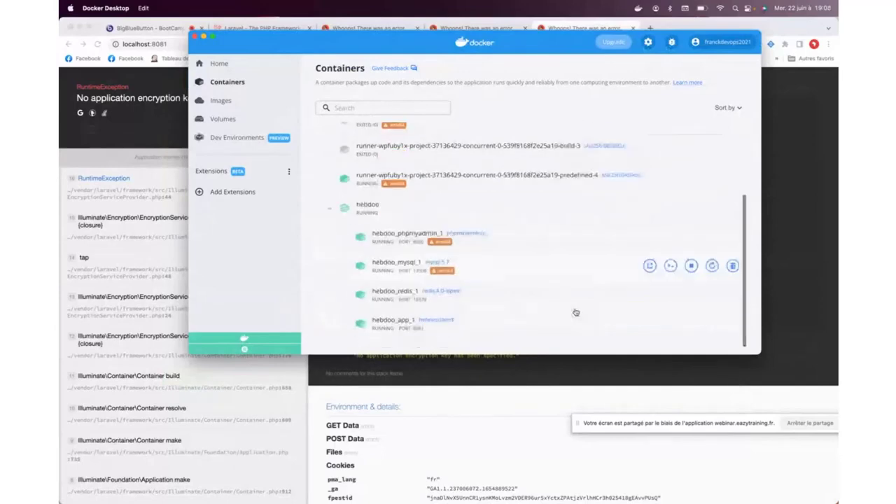
pyautogui.click(650, 323)
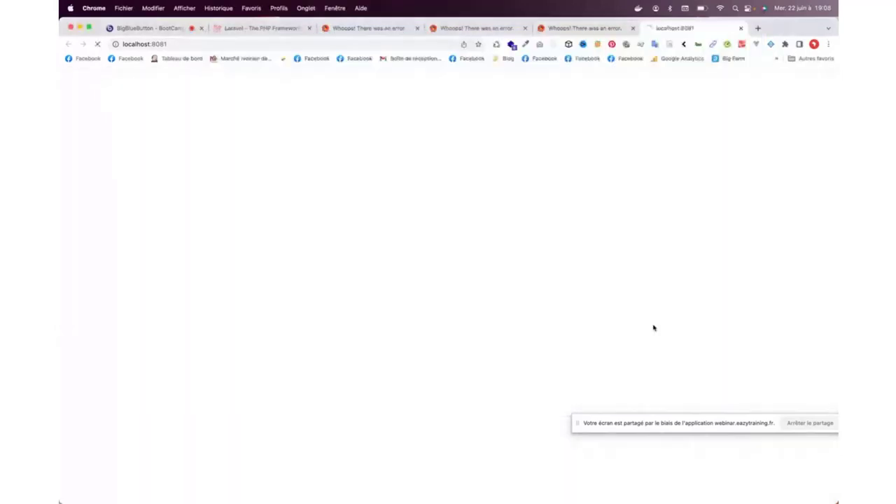
pyautogui.click(119, 46)
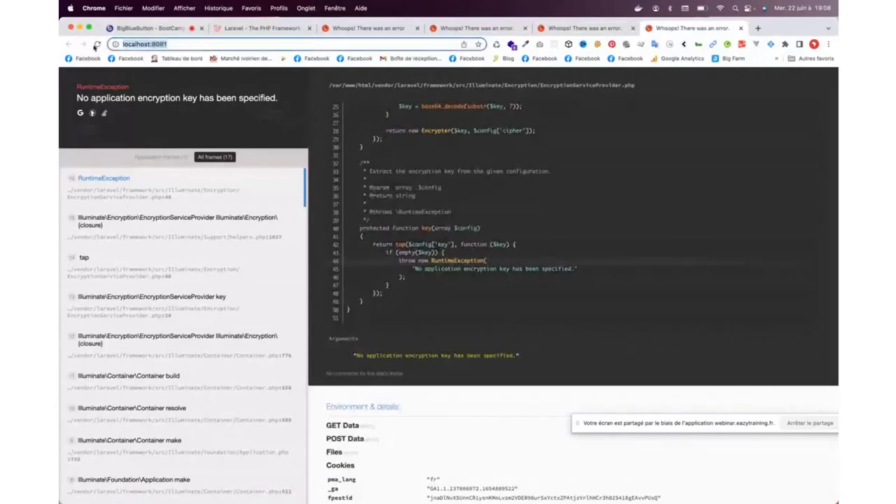
pyautogui.press('Return')
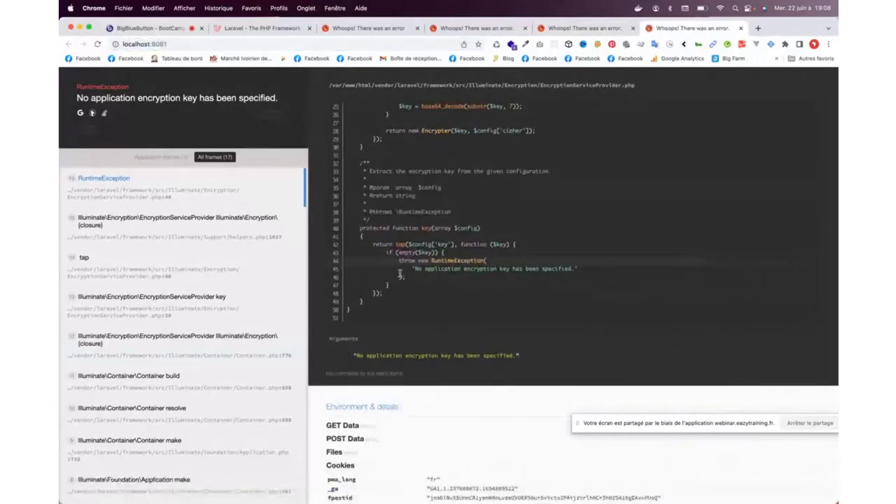
# Step: Open hebdoo_phpmyadmin_1 in the browser from Docker Desktop and display the table structure of the hebdoo database
pyautogui.moveTo(430, 490)
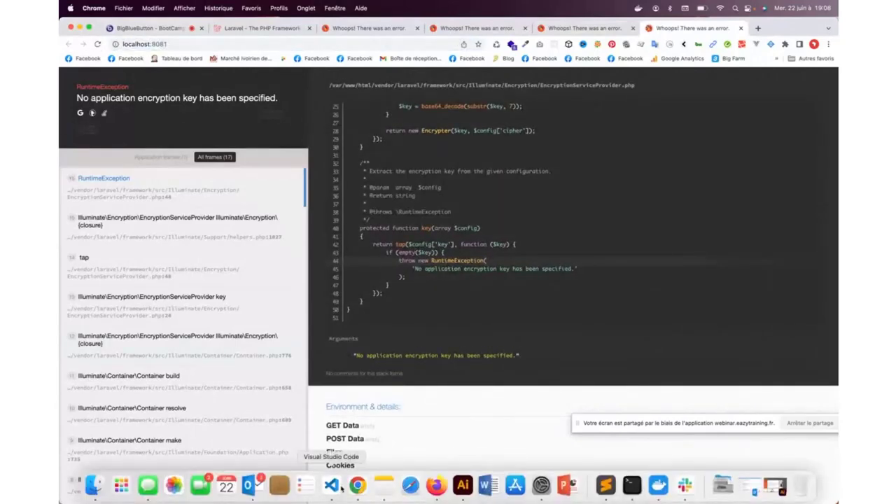
pyautogui.click(632, 485)
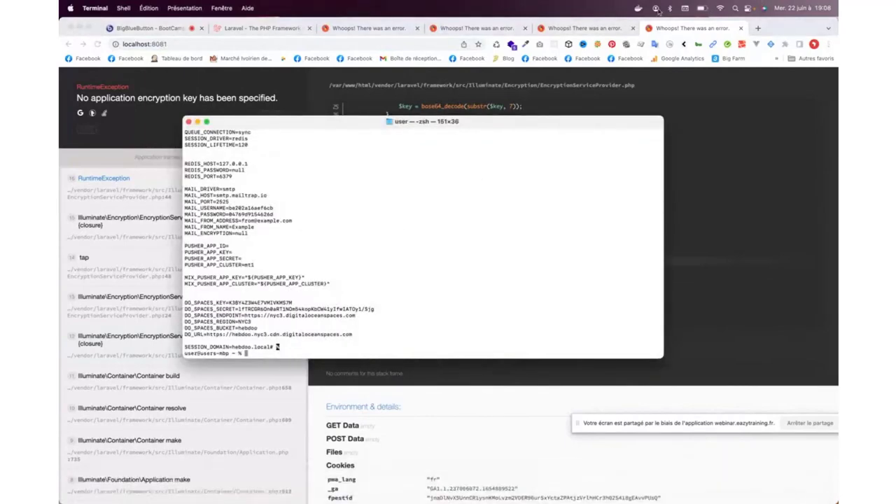
pyautogui.click(638, 8)
pyautogui.click(689, 50)
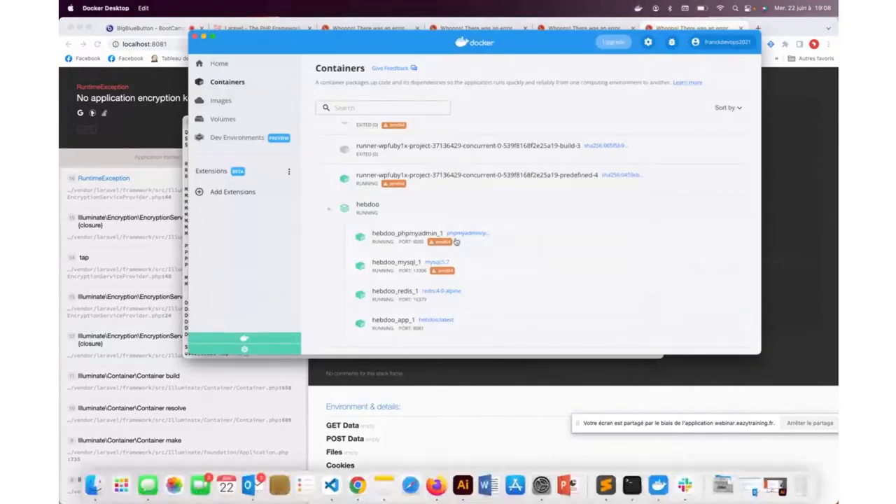
pyautogui.click(186, 112)
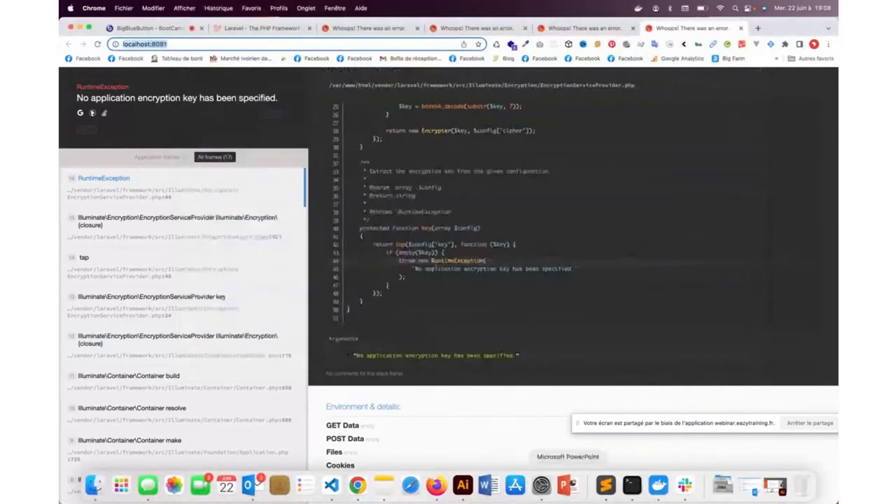
pyautogui.click(658, 485)
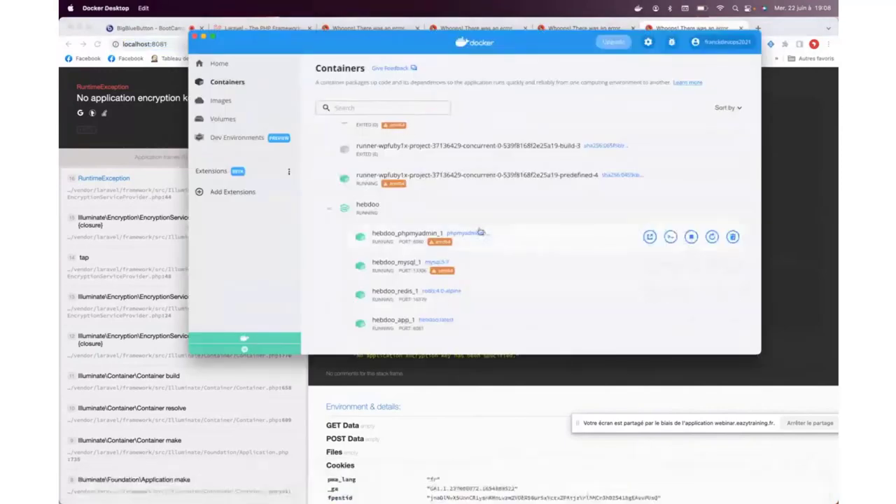
pyautogui.click(650, 237)
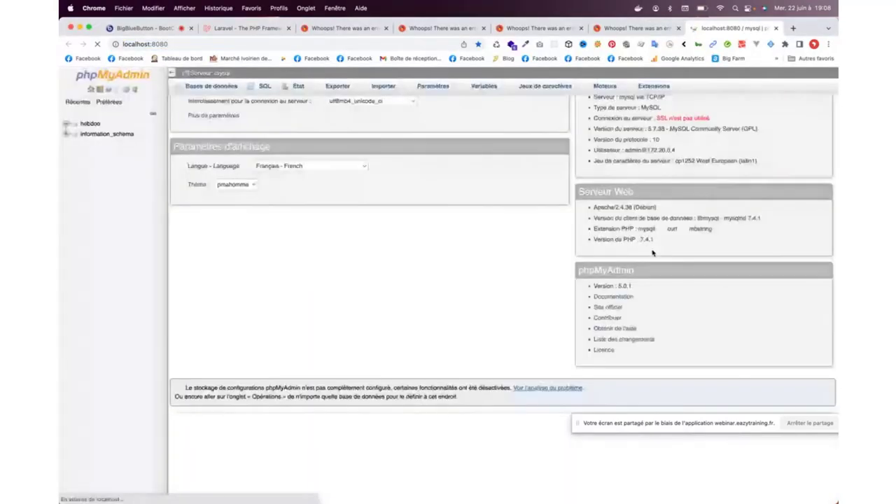
pyautogui.click(89, 124)
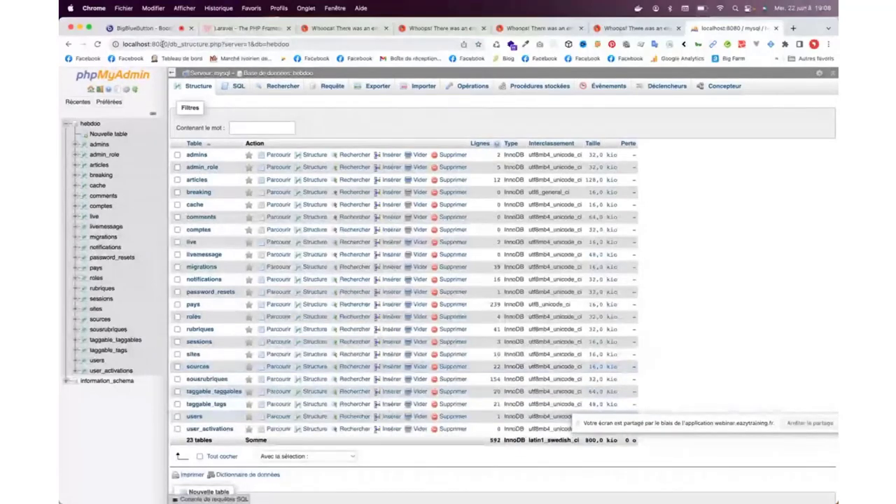
pyautogui.moveTo(163, 43); pyautogui.dragTo(297, 44)
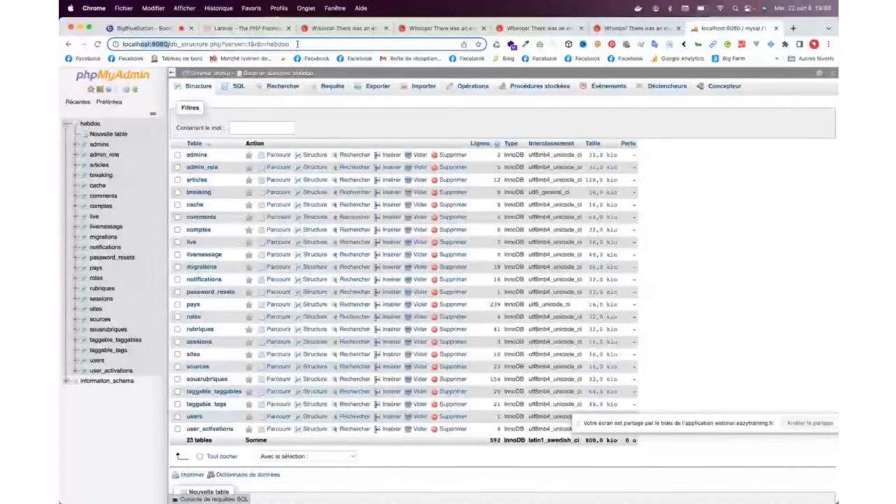
# Step: Compare phpMyAdmin's hebdoo structure page with the localhost:8081 error page, and check the hebdoo containers in the Docker Desktop dashboard
pyautogui.click(723, 77)
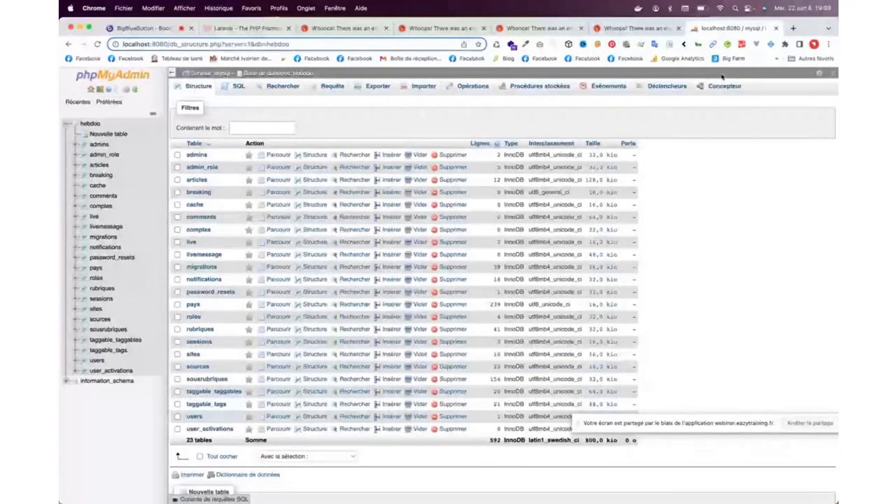
pyautogui.click(602, 28)
pyautogui.click(580, 28)
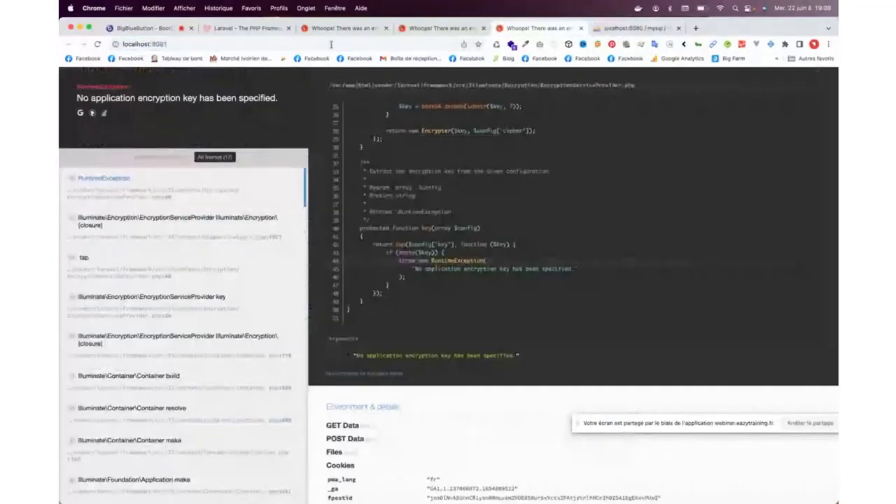
pyautogui.click(331, 44)
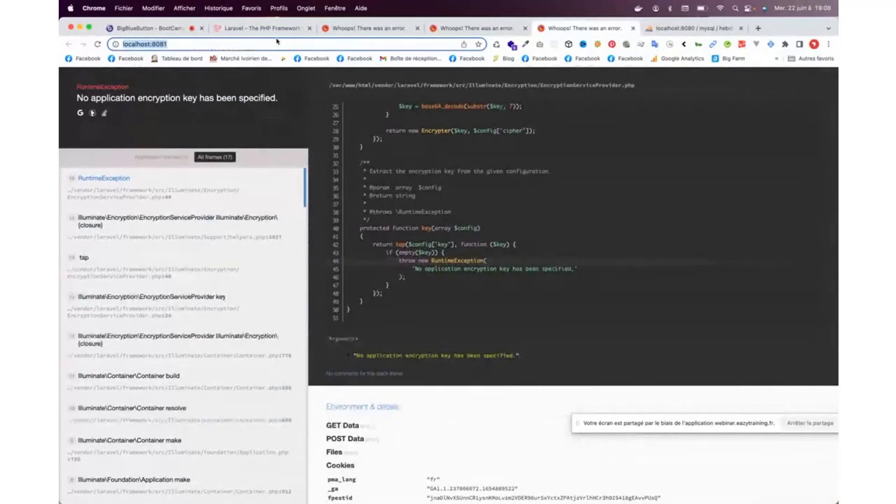
pyautogui.click(691, 28)
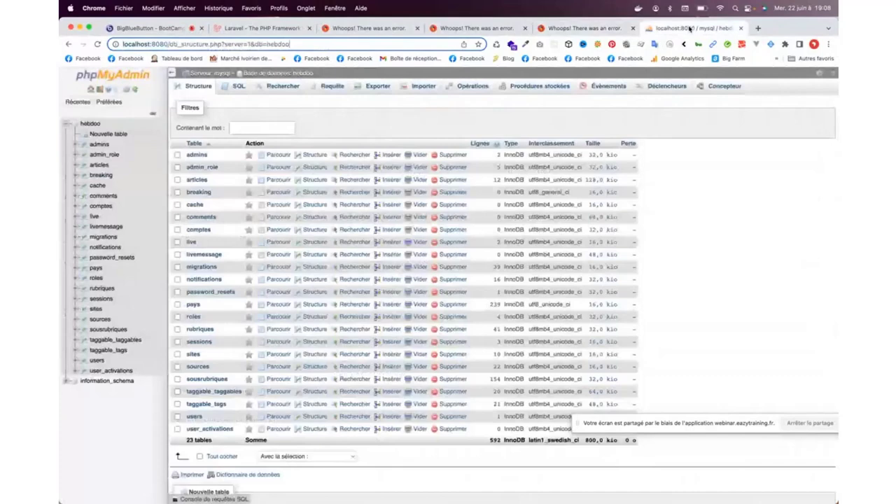
pyautogui.click(585, 29)
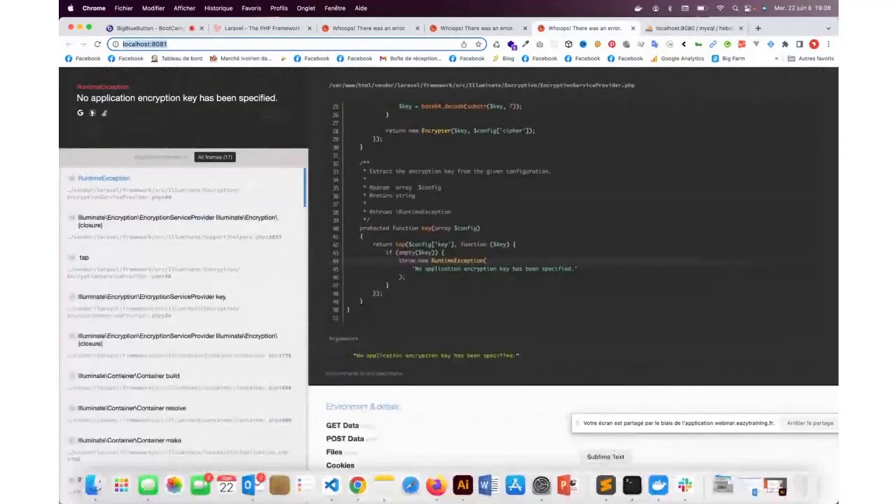
pyautogui.click(638, 8)
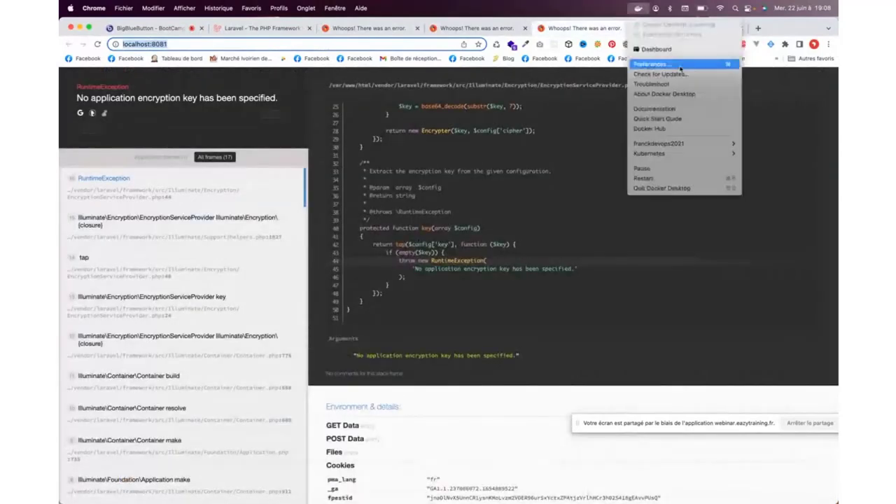
pyautogui.click(658, 52)
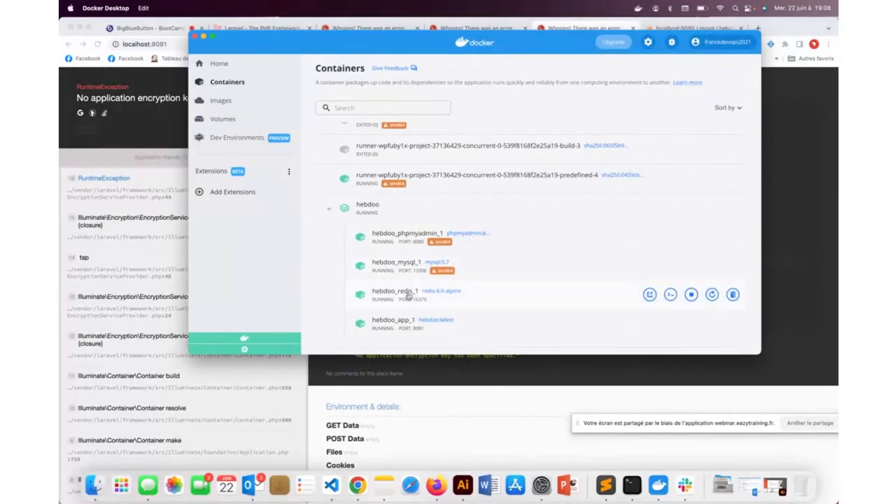
# Step: Return to phpMyAdmin in Chrome and browse the comments, livemessage and password_resets tables of the hebdoo database
pyautogui.click(721, 27)
pyautogui.click(103, 195)
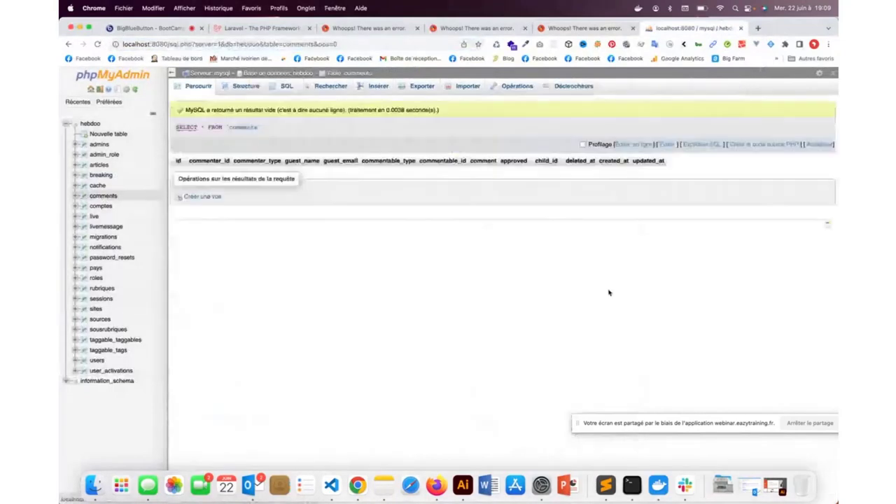
pyautogui.click(83, 225)
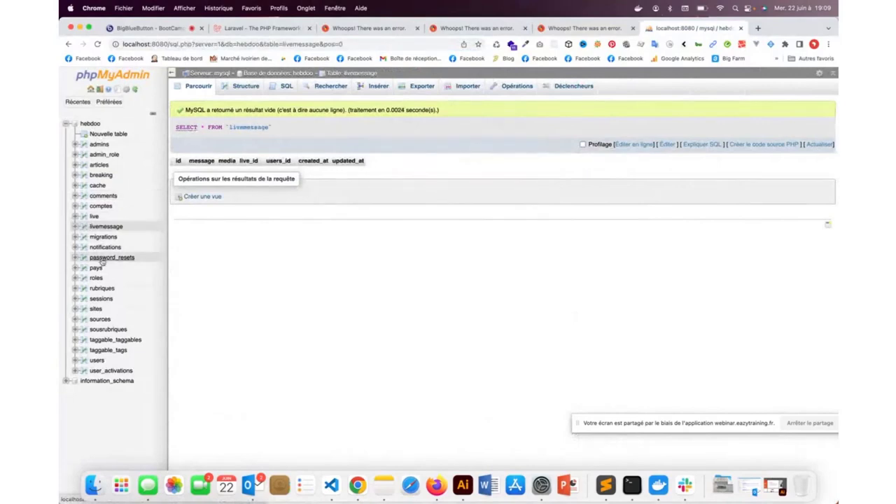
pyautogui.click(91, 257)
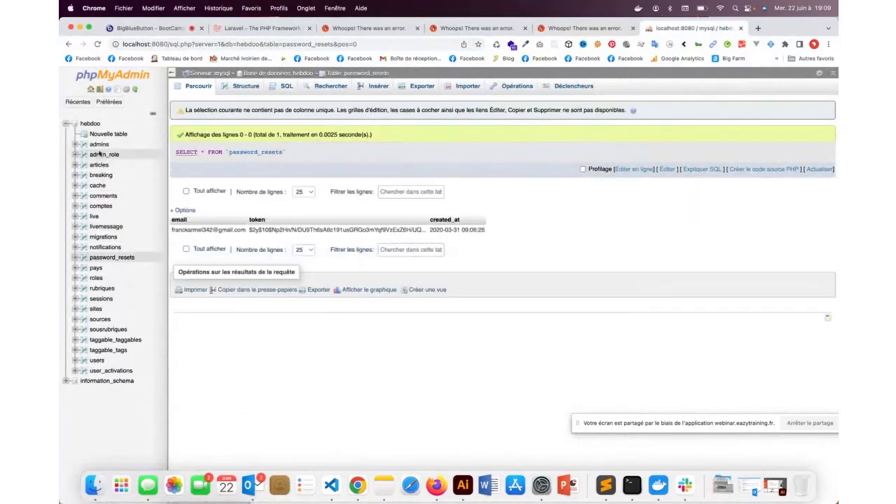
# Step: Go back to the Docker Desktop dashboard, collapse the hebdoo container group and stop it
pyautogui.click(586, 28)
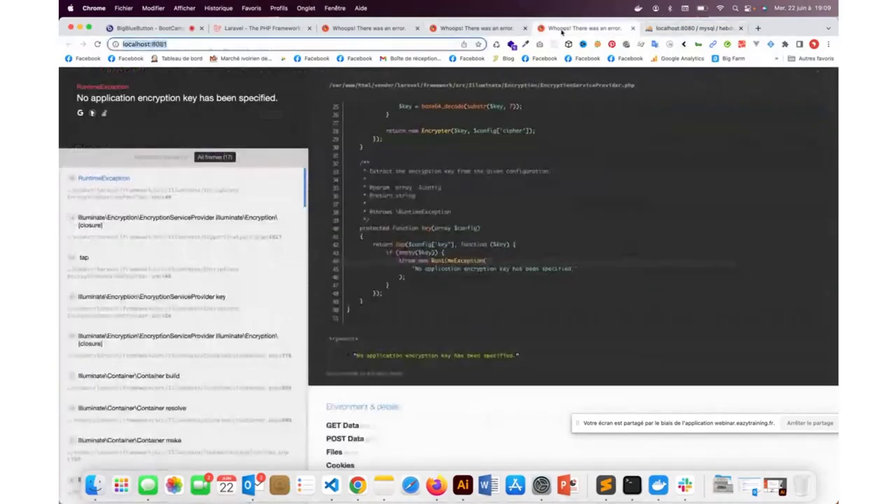
pyautogui.click(638, 30)
pyautogui.click(638, 8)
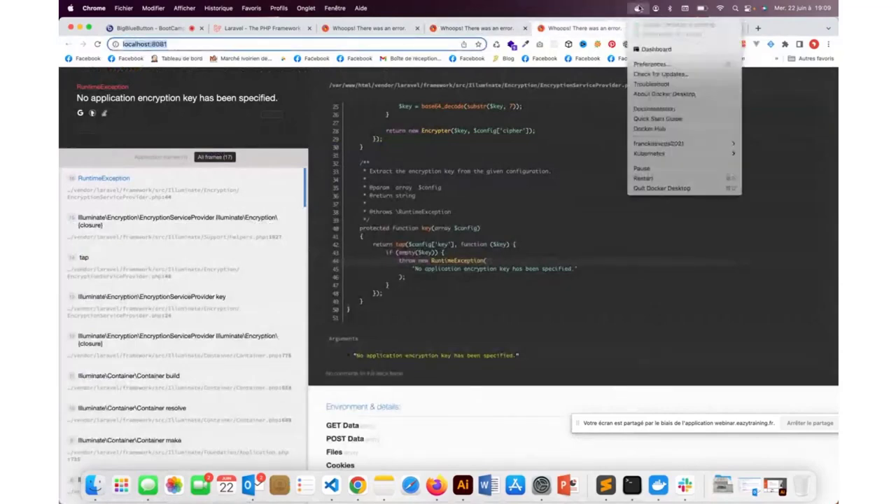
pyautogui.click(654, 49)
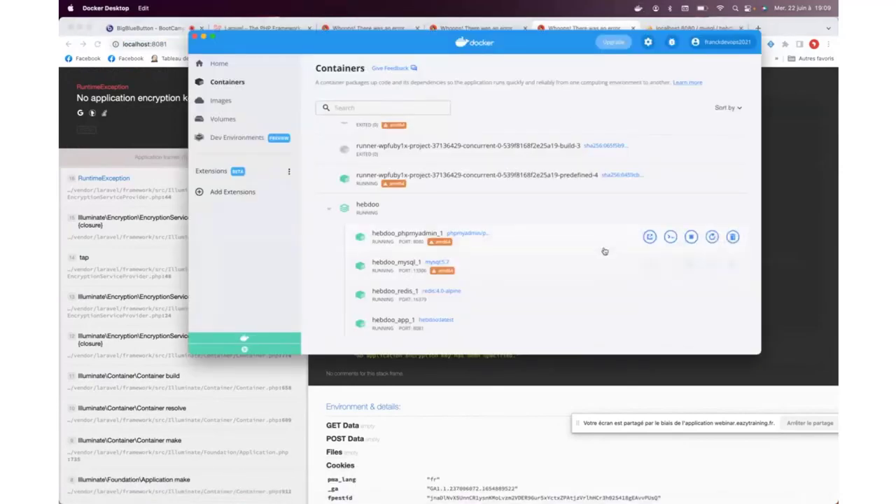
pyautogui.click(332, 210)
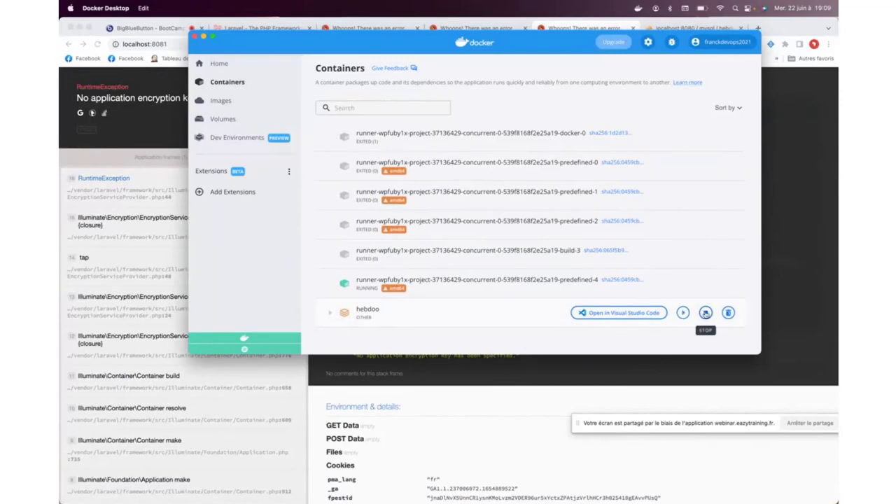
pyautogui.click(706, 313)
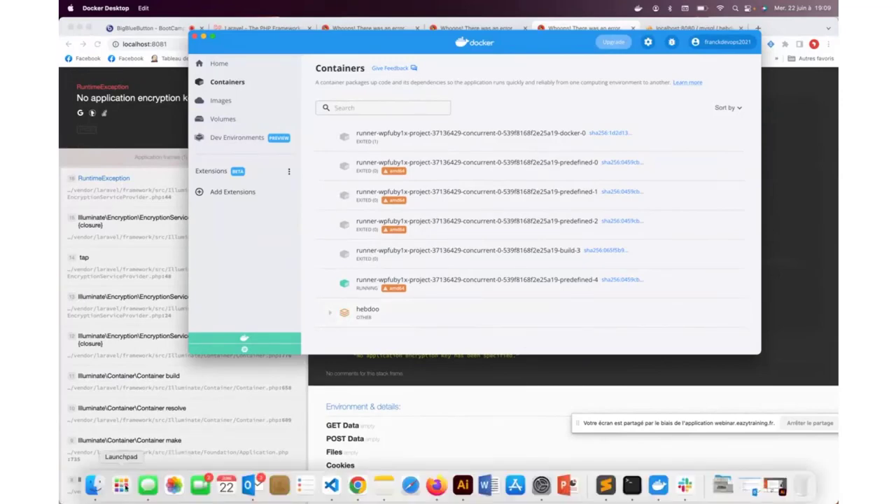
# Step: Launch MAMP from the Mac's installed applications
pyautogui.click(123, 488)
pyautogui.hscroll(5, 430, 184)
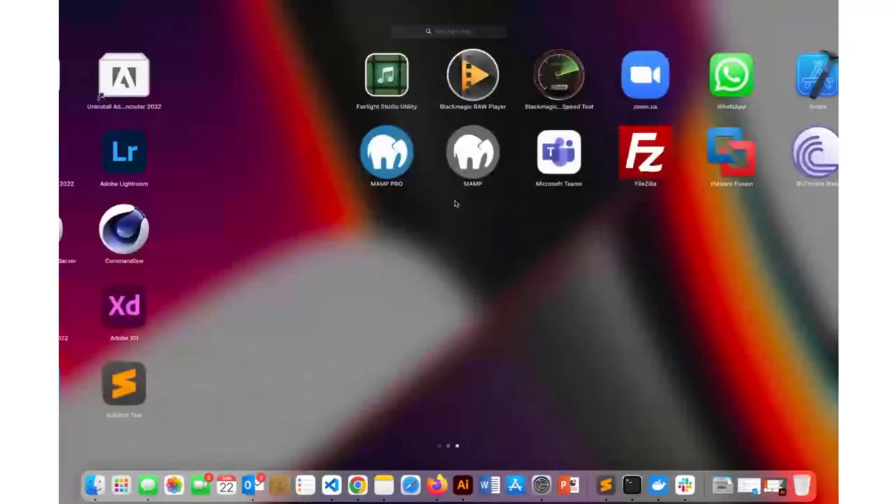
pyautogui.click(455, 204)
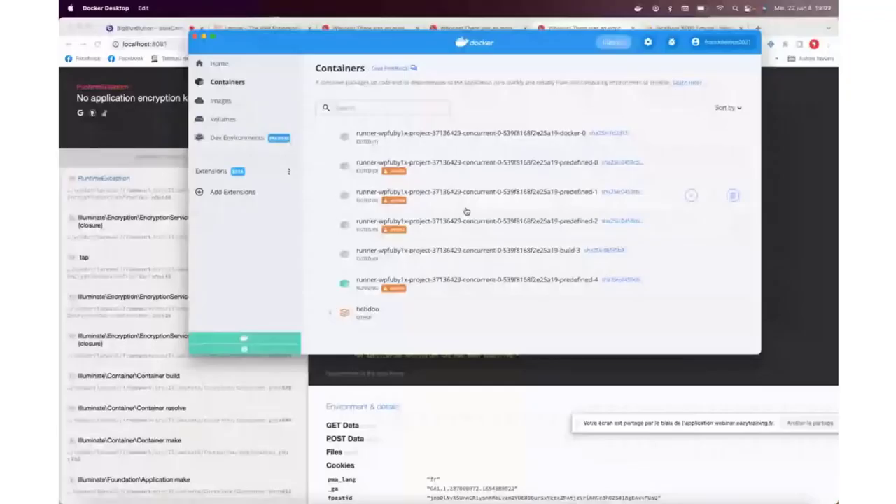
# Step: Bring the Docker Desktop dashboard back up and quit Docker Desktop
pyautogui.click(638, 9)
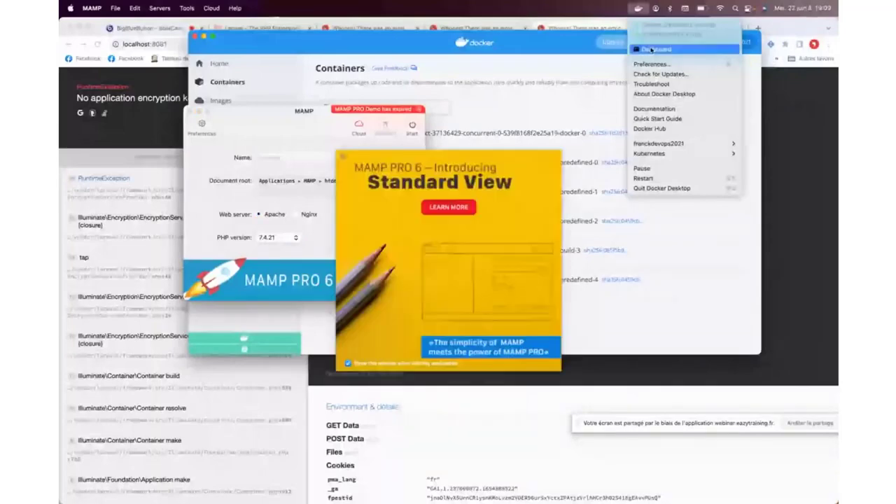
pyautogui.click(646, 50)
pyautogui.click(637, 8)
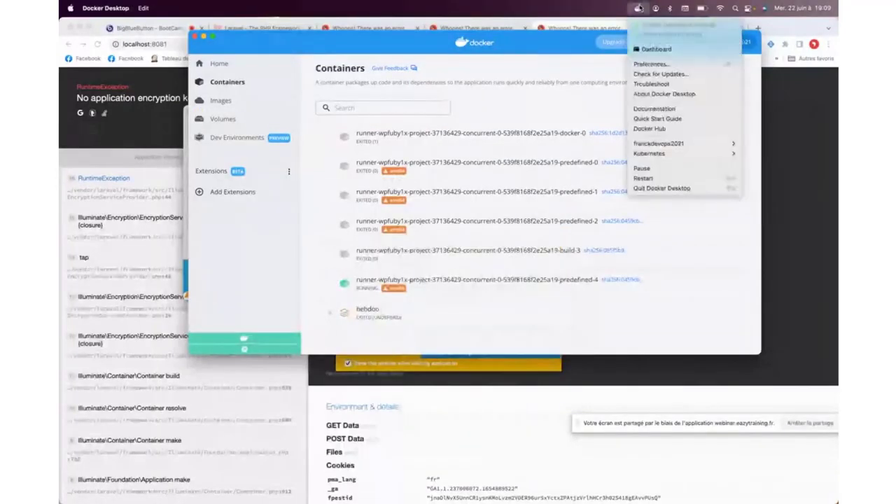
pyautogui.click(684, 183)
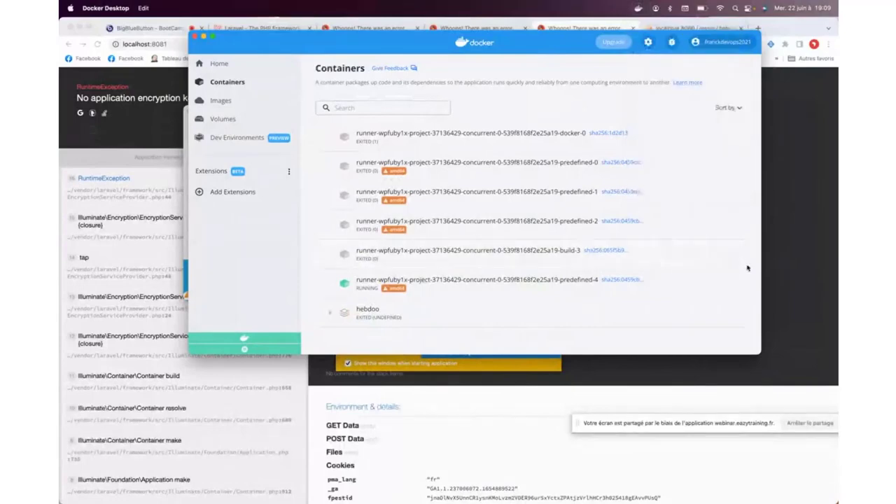
pyautogui.press('super+w')
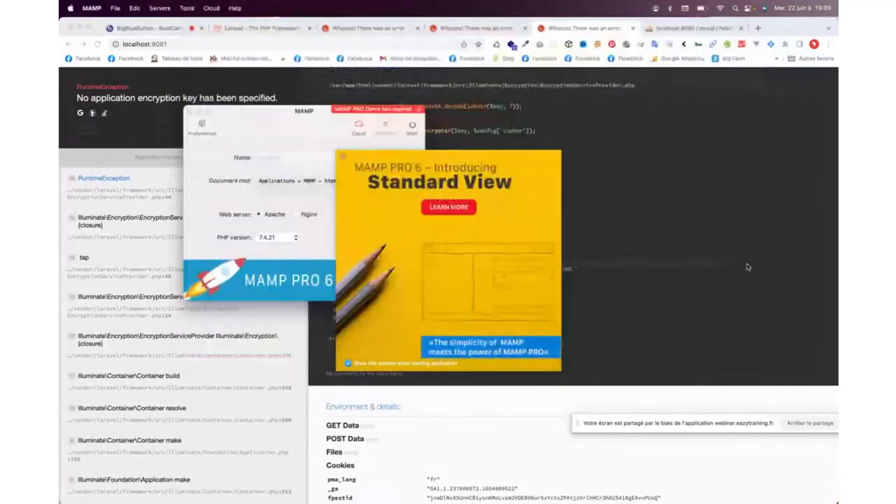
pyautogui.press('super+q')
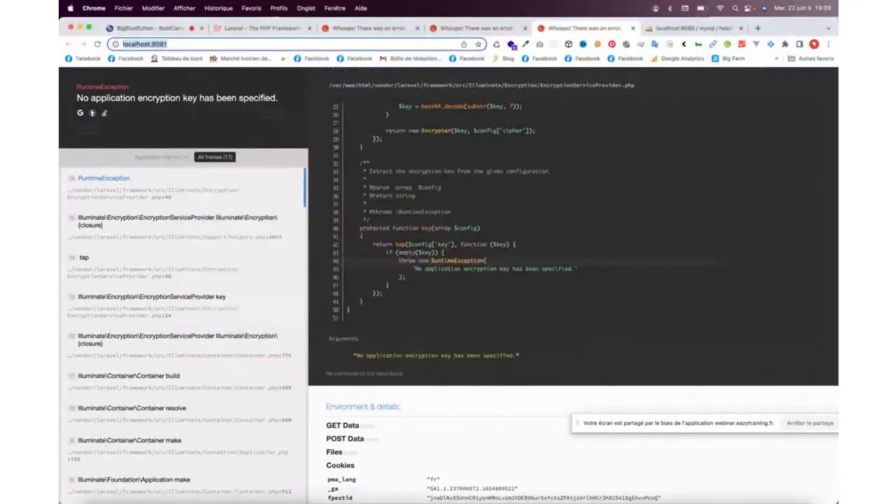
# Step: Switch to MAMP, close its MAMP PRO promotion window and start the servers, authorizing the helper tool with the account password
pyautogui.click(684, 483)
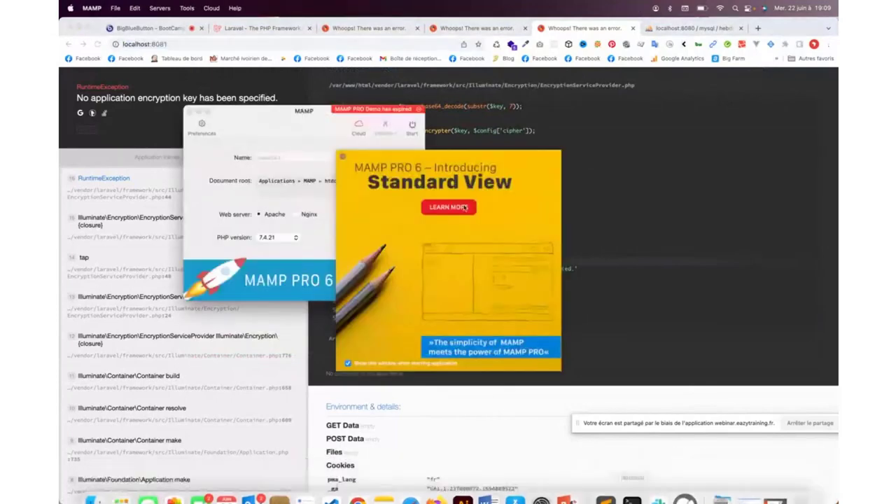
pyautogui.click(343, 158)
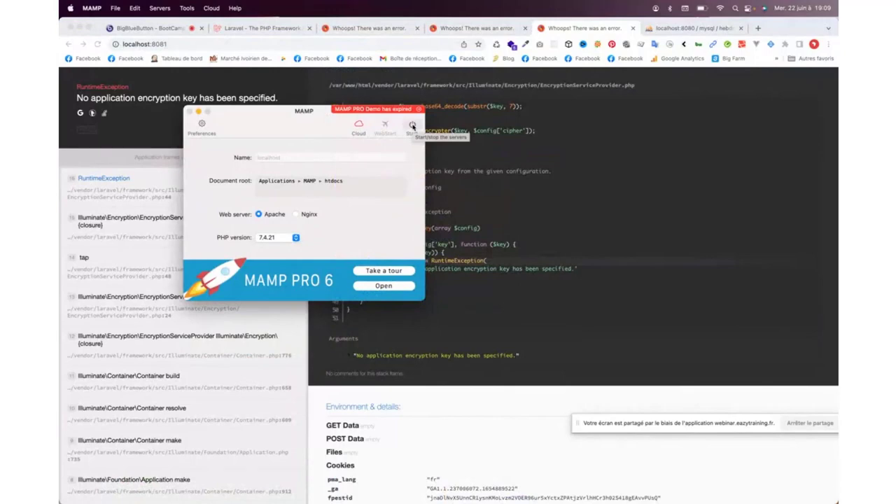
pyautogui.click(411, 126)
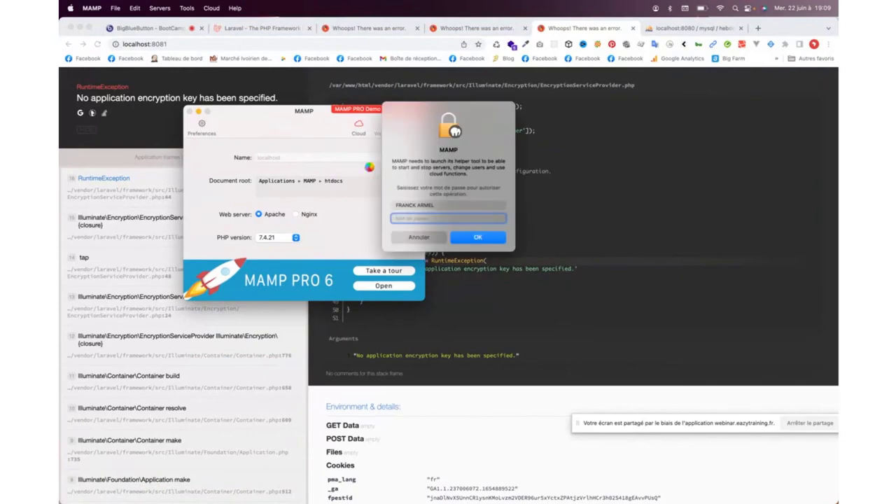
pyautogui.write('a')
pyautogui.press('BackSpace')
pyautogui.press('BackSpace')
pyautogui.press('BackSpace')
pyautogui.press('BackSpace')
pyautogui.write('•••••••••')
pyautogui.press('Return')
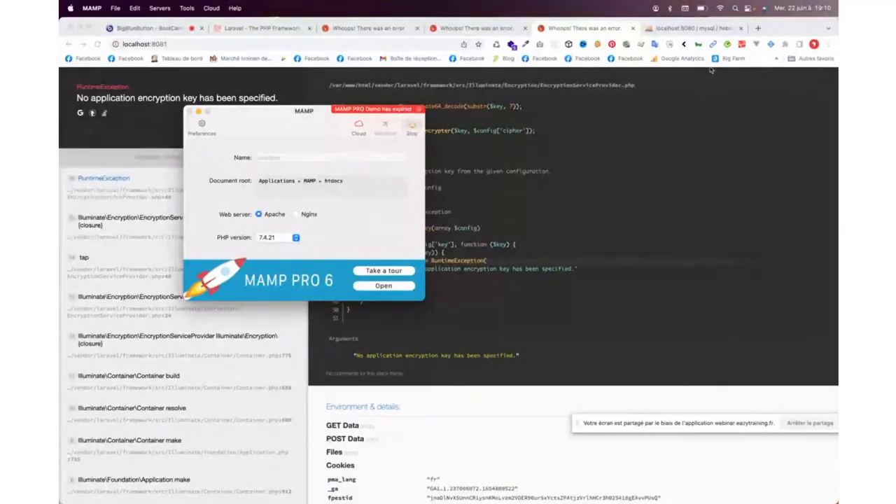
# Step: Open hebdoo.local in a new Chrome tab and look through the homepage from top to bottom
pyautogui.click(714, 32)
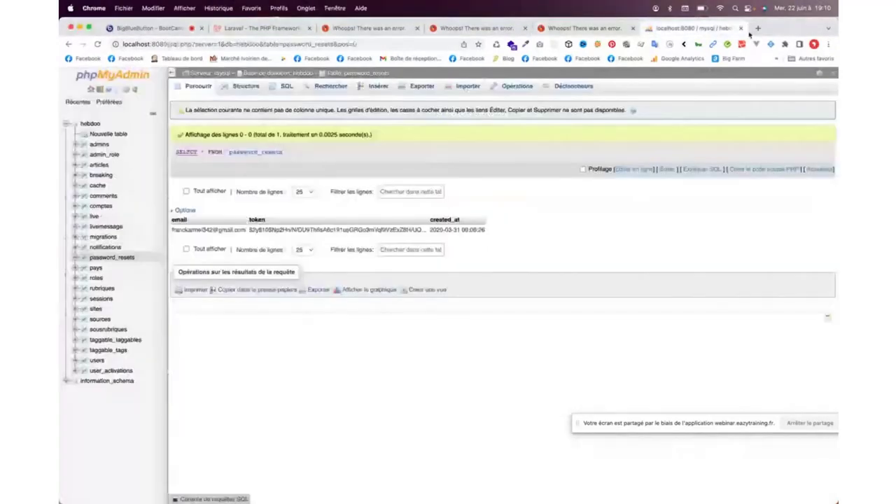
pyautogui.click(757, 28)
pyautogui.write('he')
pyautogui.press('BackSpace')
pyautogui.press('BackSpace')
pyautogui.press('BackSpace')
pyautogui.write('he')
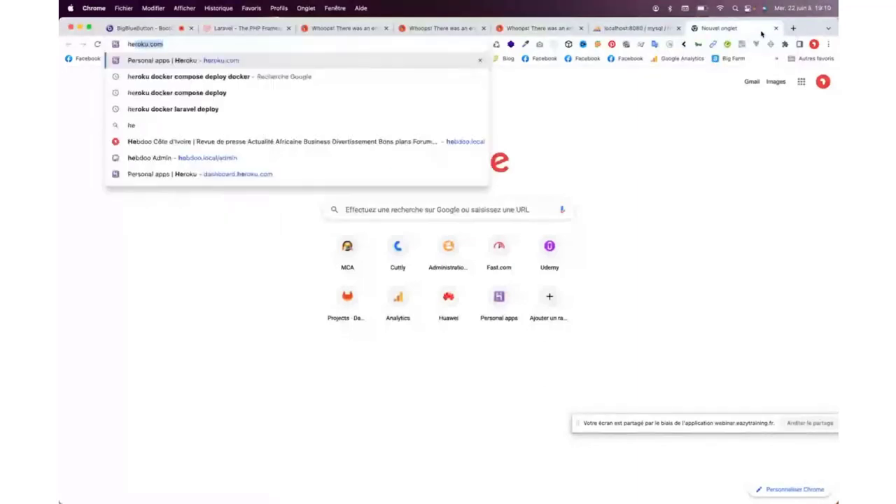
pyautogui.write('b')
pyautogui.press('Return')
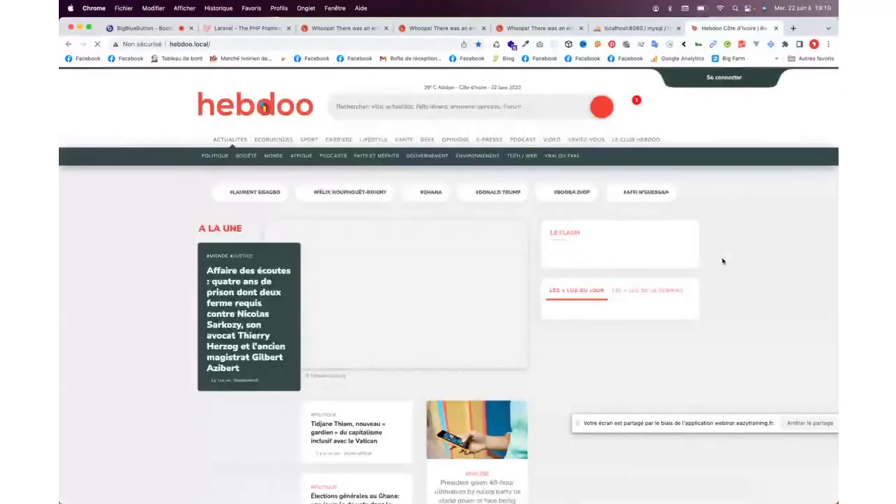
pyautogui.press('F2')
pyautogui.scroll(-10, 702, 290)
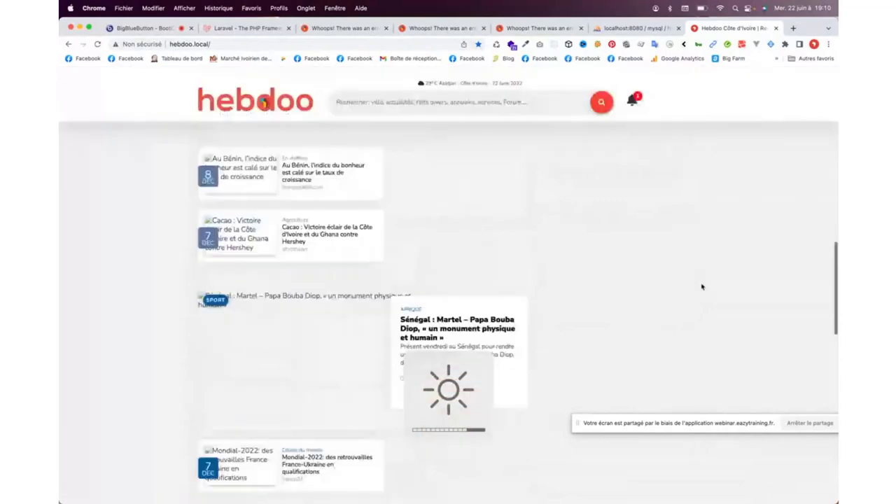
pyautogui.scroll(10, 702, 286)
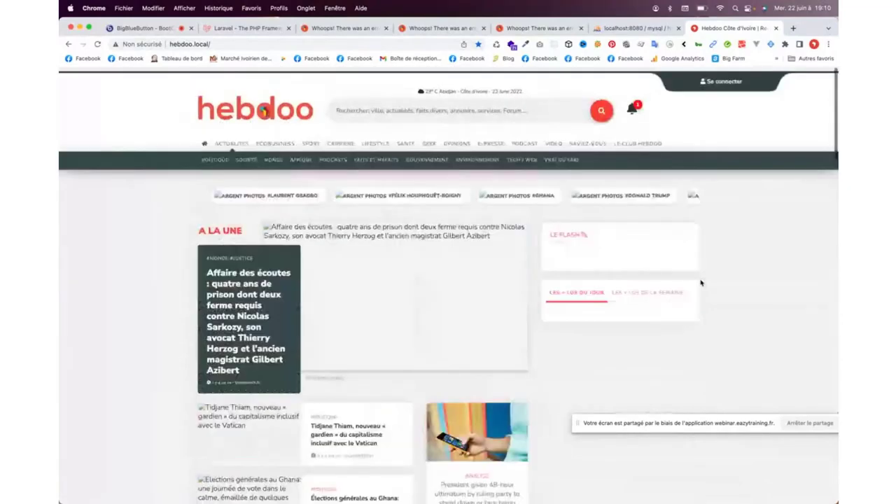